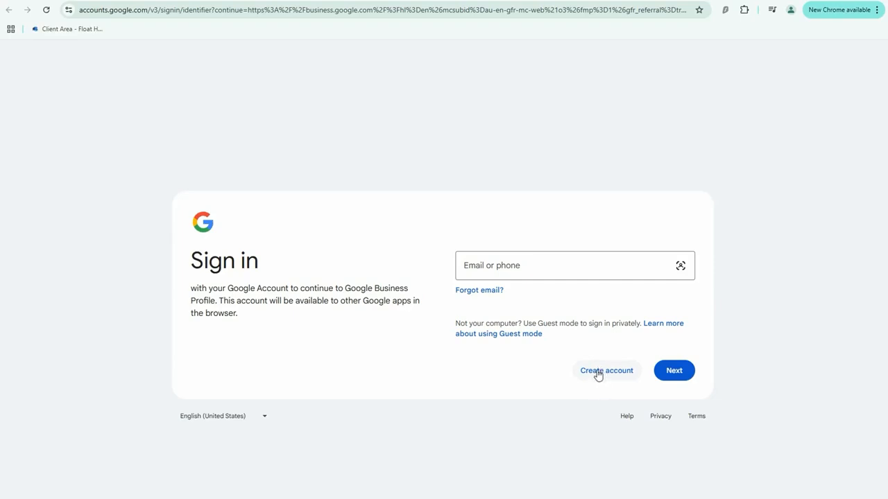
# Start creating a Google Account for personal use and submit Zarfty as the first name.
pyautogui.click(597, 374)
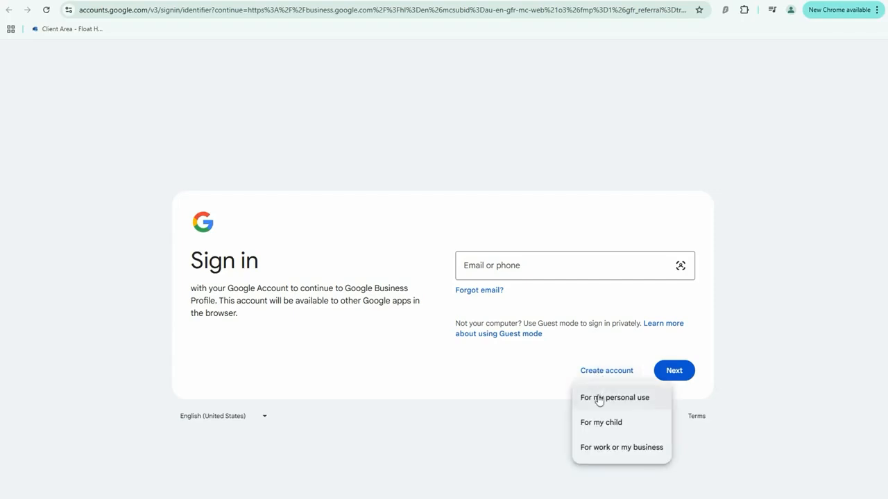
pyautogui.click(598, 398)
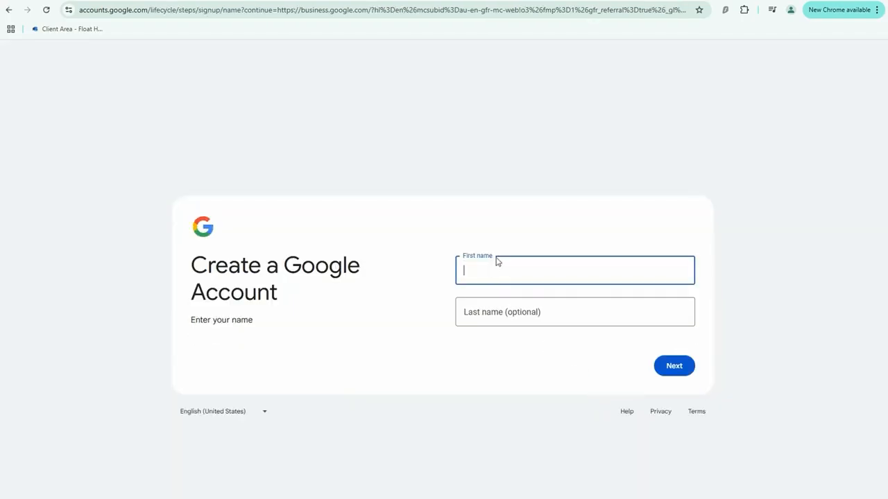
pyautogui.click(507, 272)
pyautogui.write('S')
pyautogui.write('arfty')
pyautogui.click(670, 369)
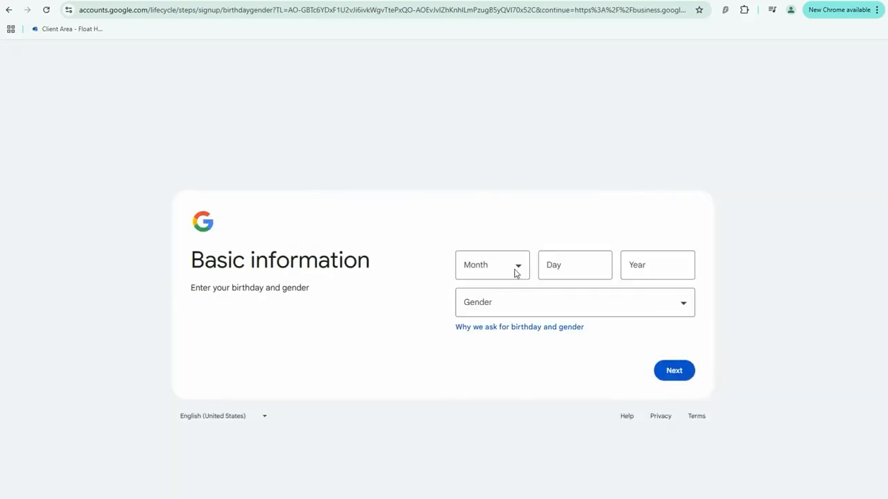
# Fill in the date of birth, set the gender to Male, and submit the basic information.
pyautogui.click(514, 274)
pyautogui.click(497, 359)
pyautogui.click(568, 272)
pyautogui.write('1')
pyautogui.click(644, 264)
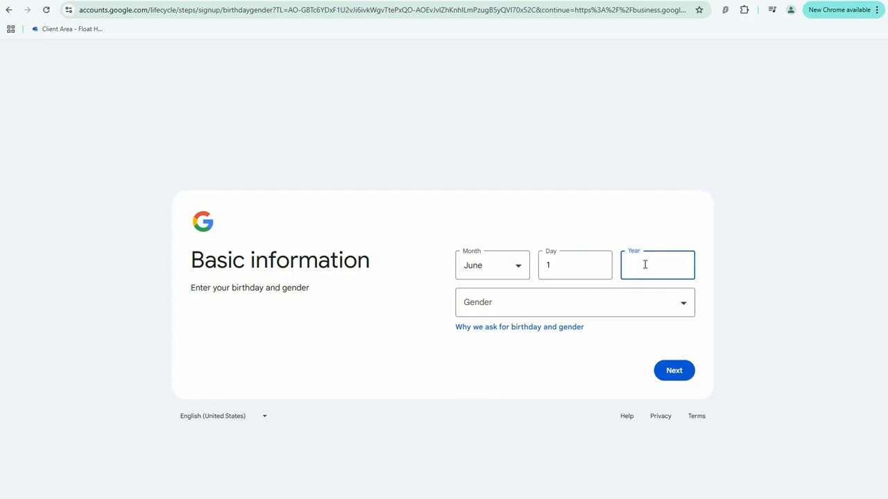
pyautogui.write('1980')
pyautogui.click(645, 311)
pyautogui.click(519, 337)
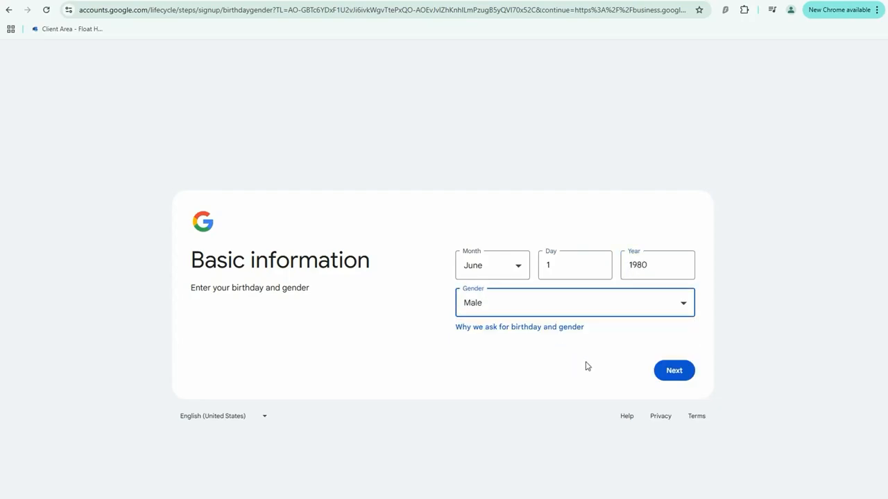
pyautogui.click(675, 381)
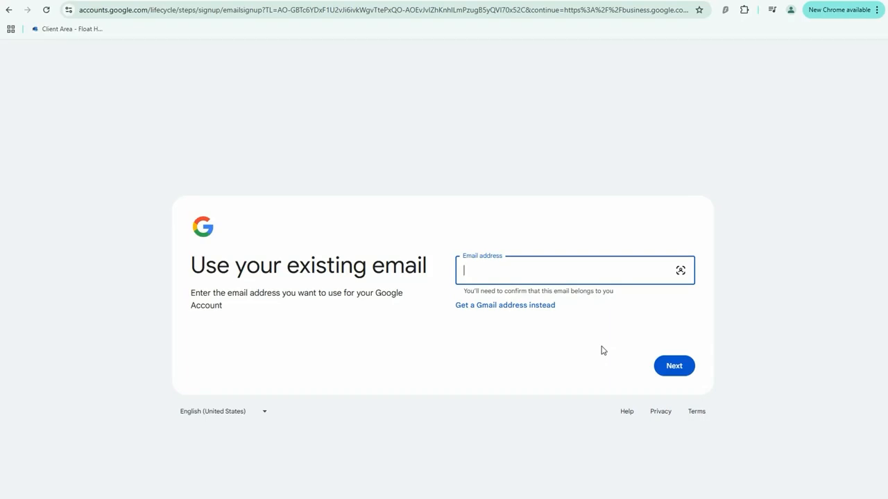
# Enter the business's existing support e-mail address for the Google Account and submit it.
pyautogui.click(673, 368)
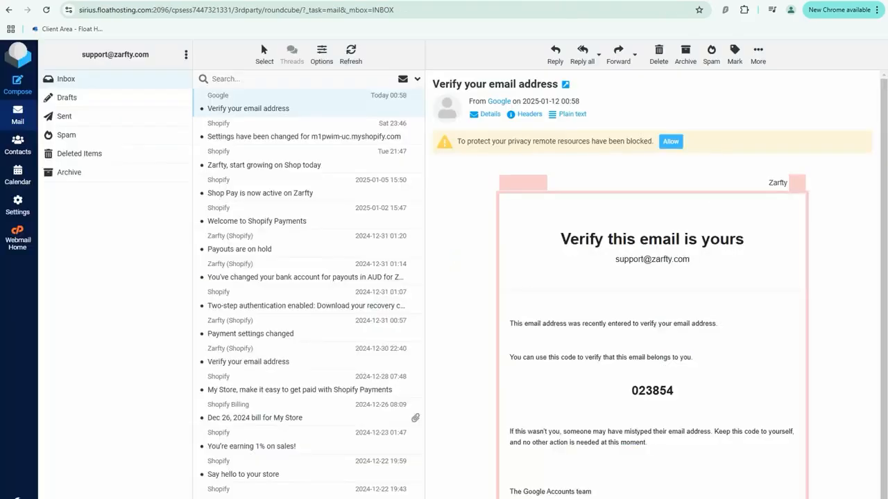
# Copy the verification code from Google's e-mail in the webmail inbox and submit it in the Google Account signup.
pyautogui.doubleClick(654, 389)
pyautogui.hotkey('ctrl', 'c')
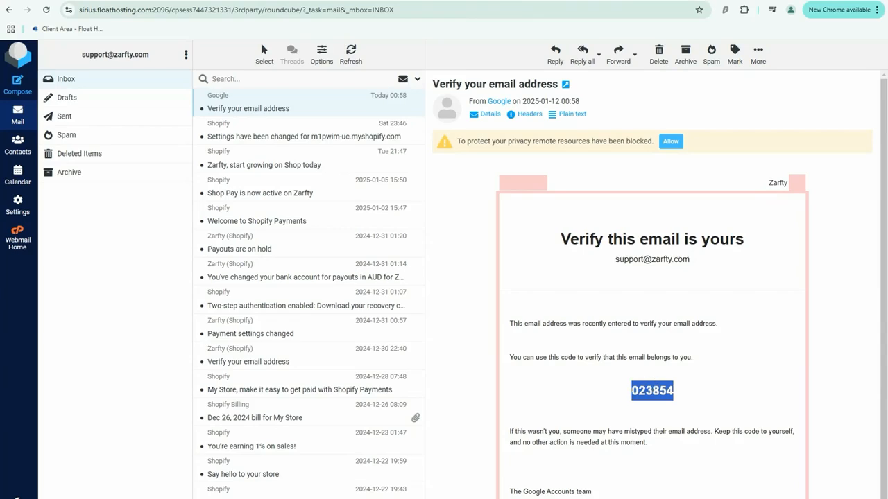
pyautogui.hotkey('alt', 'Tab')
pyautogui.hotkey('ctrl', 'v')
pyautogui.click(671, 366)
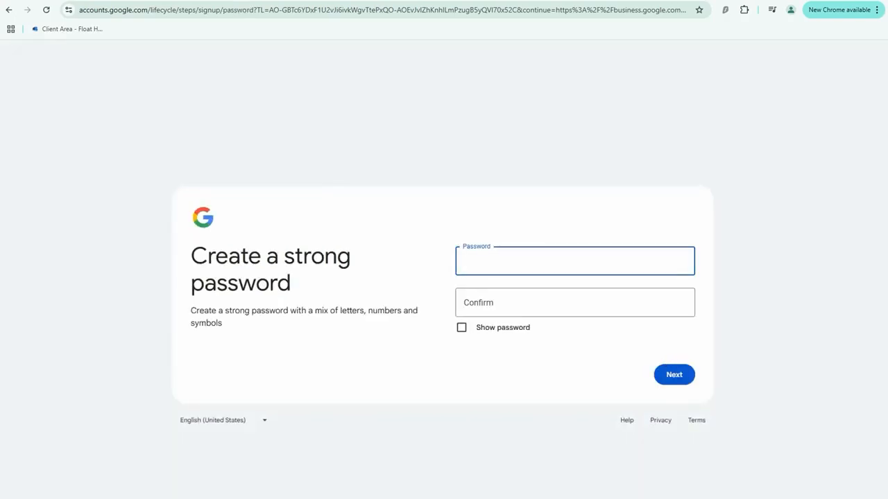
# Enter and confirm the new account password, and submit it.
pyautogui.click(500, 260)
pyautogui.hotkey('ctrl', 'v')
pyautogui.click(499, 295)
pyautogui.hotkey('ctrl', 'v')
pyautogui.click(669, 375)
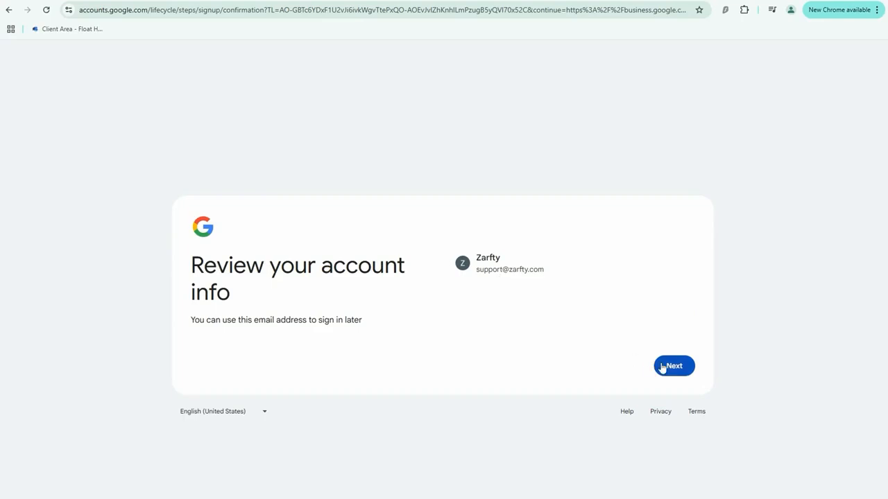
# Accept the account info and Google's privacy terms, and sign in to Chrome with the new Zarfty account.
pyautogui.click(673, 366)
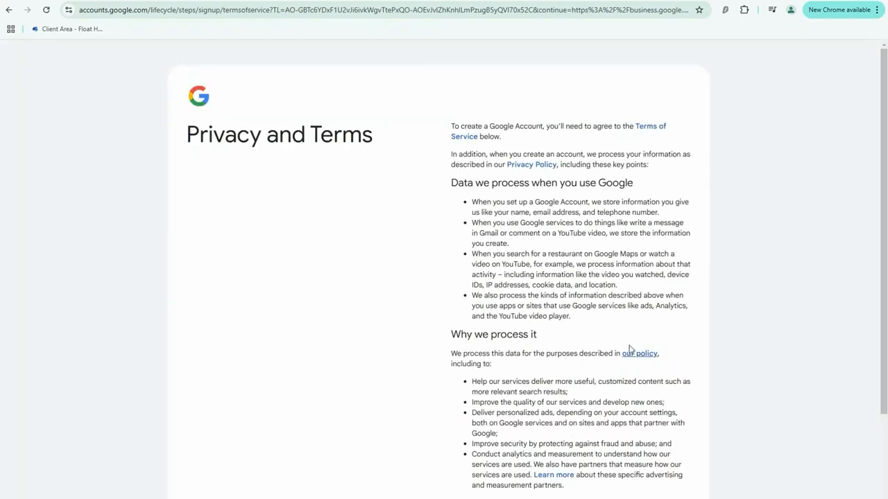
pyautogui.scroll(-3, 658, 340)
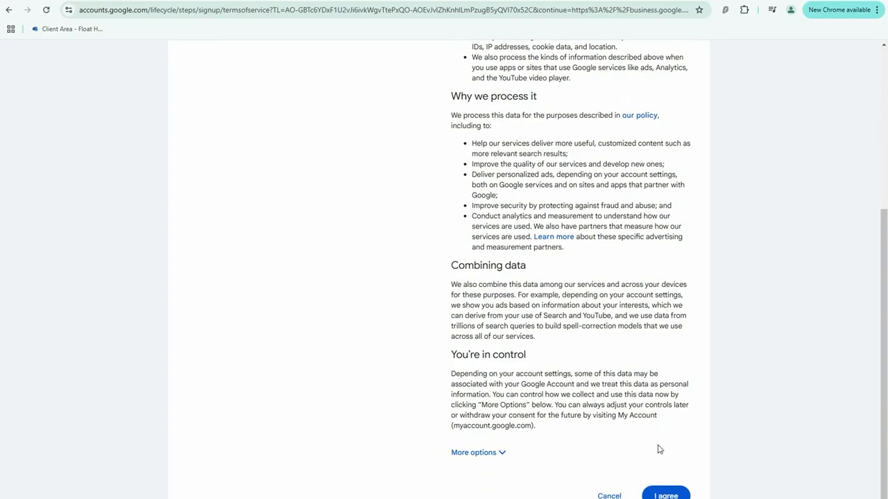
pyautogui.click(671, 495)
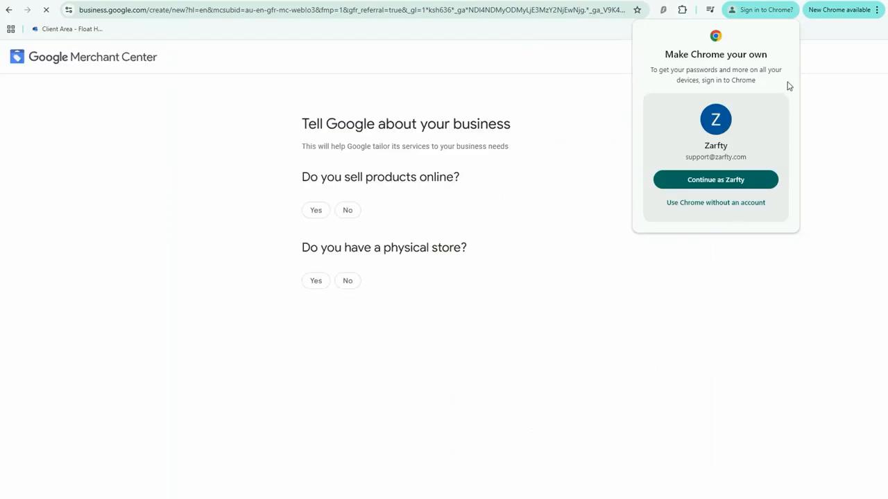
pyautogui.click(708, 181)
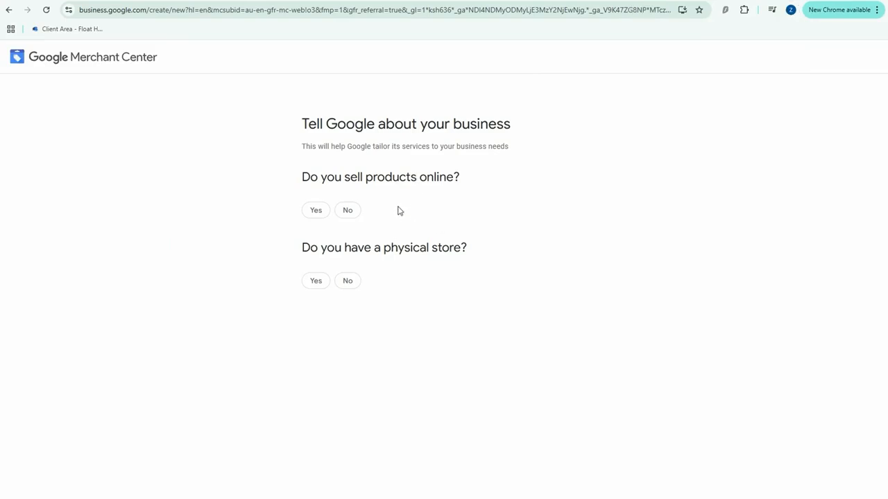
pyautogui.click(316, 211)
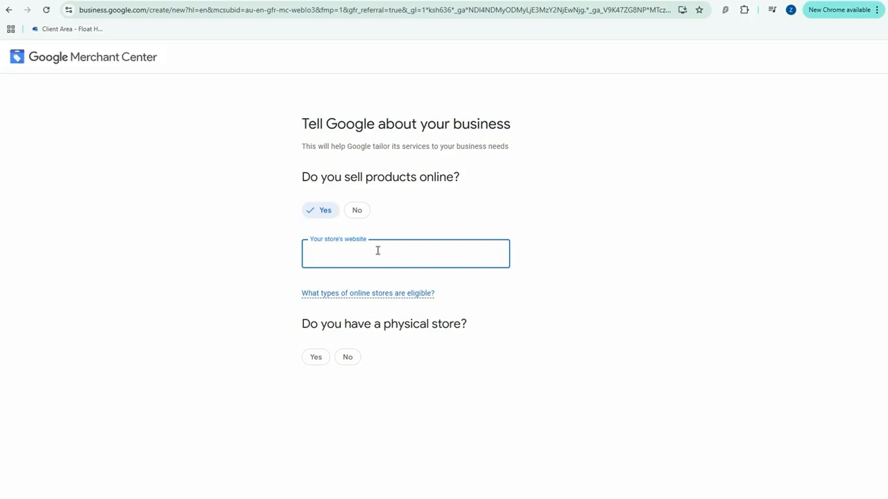
pyautogui.write('https://zarfty.com')
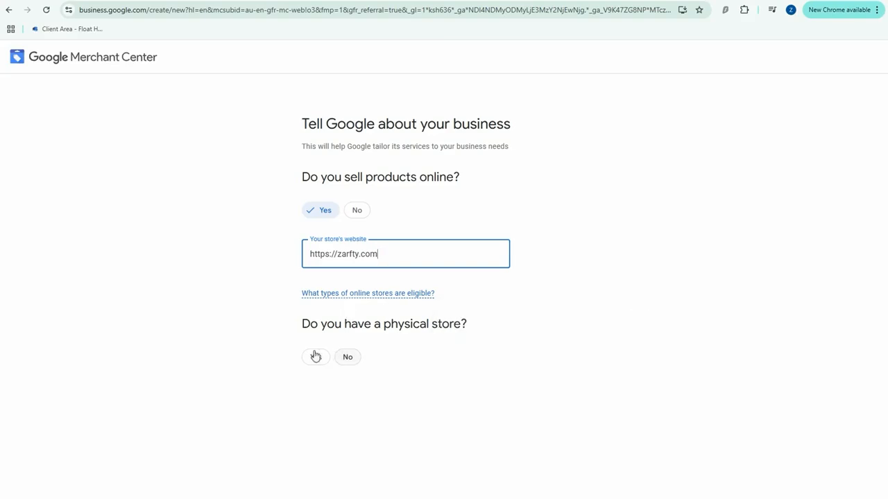
pyautogui.click(348, 358)
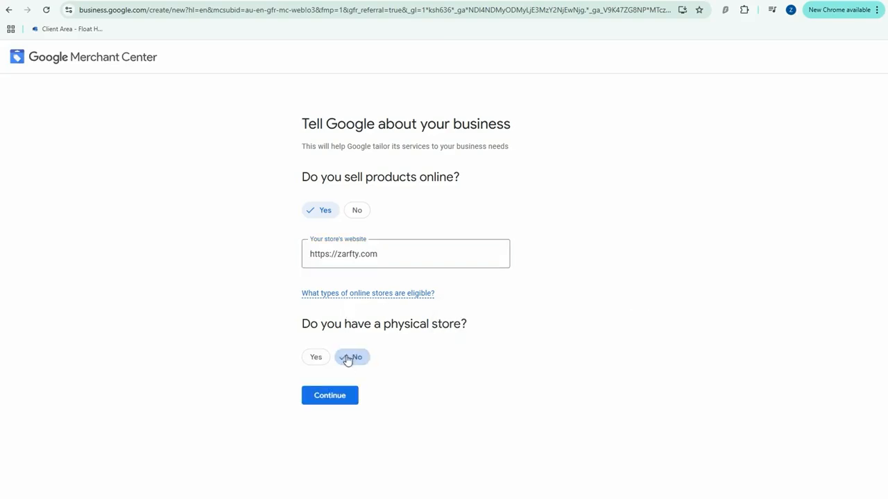
pyautogui.click(330, 401)
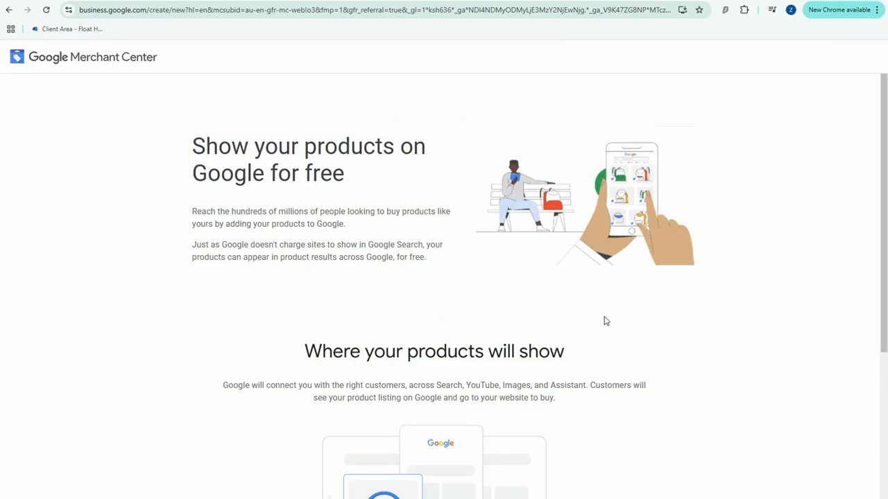
# Proceed past the free product listings overview and submit the business info with Zarfty as the business name.
pyautogui.scroll(-6, 604, 321)
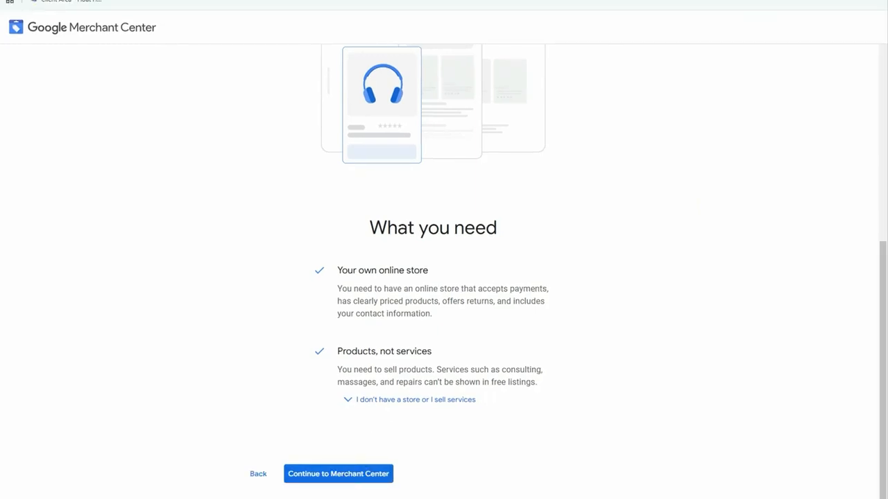
pyautogui.click(345, 477)
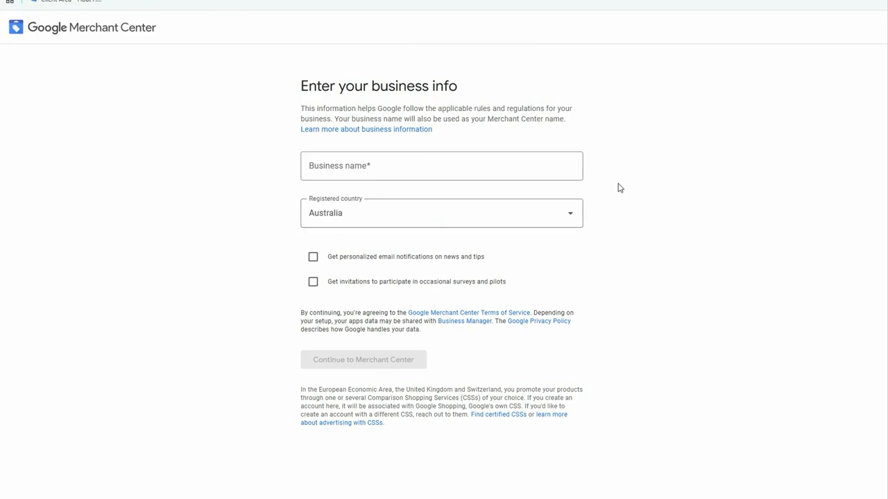
pyautogui.click(404, 167)
pyautogui.write('Zarf')
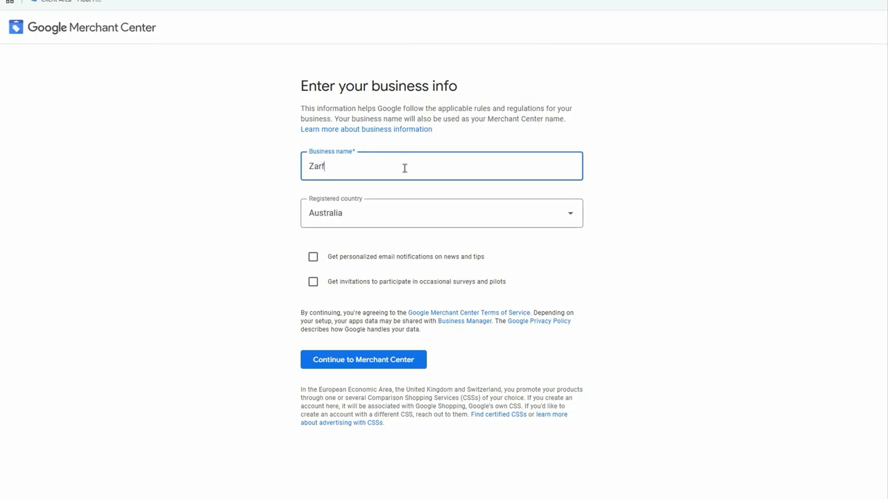
pyautogui.write('ty')
pyautogui.click(370, 360)
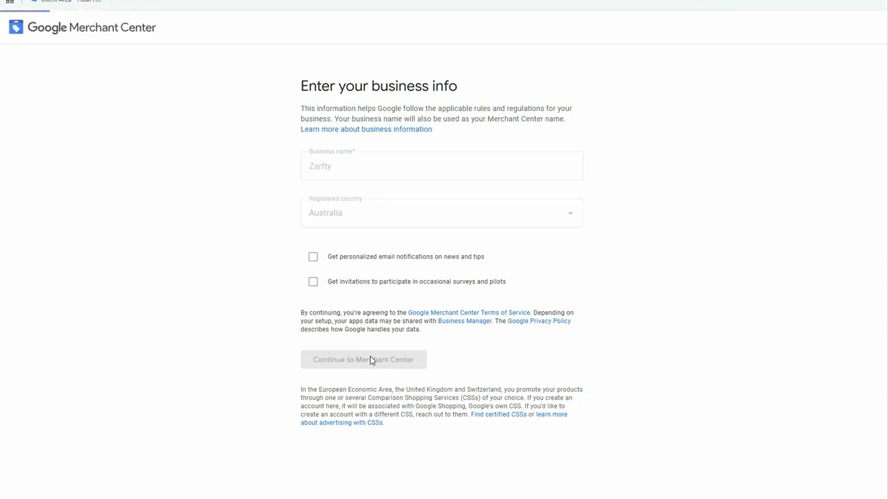